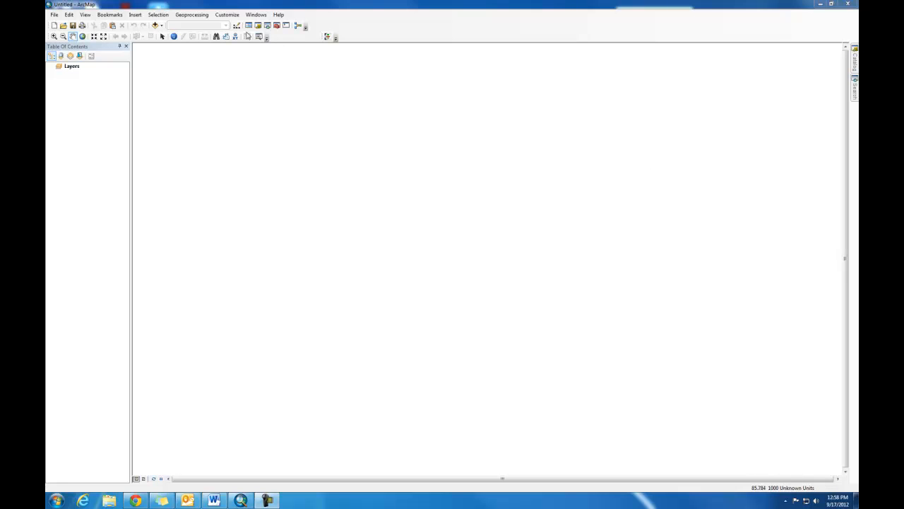
# - Add the Light Gray Canvas basemap to the empty map
pyautogui.click(161, 27)
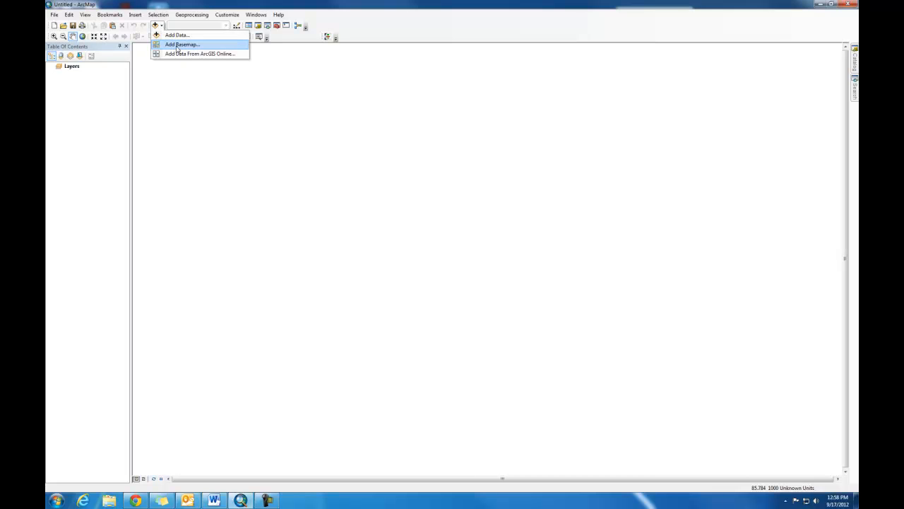
pyautogui.click(177, 44)
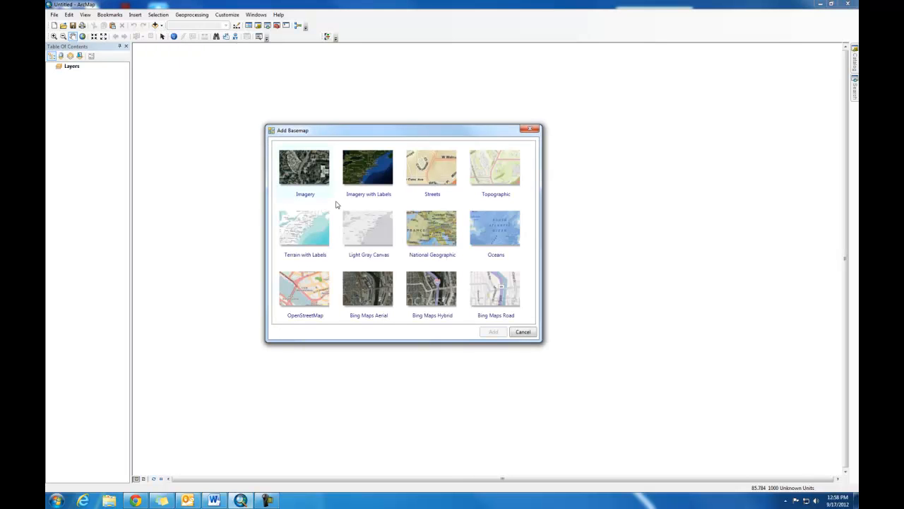
pyautogui.click(373, 243)
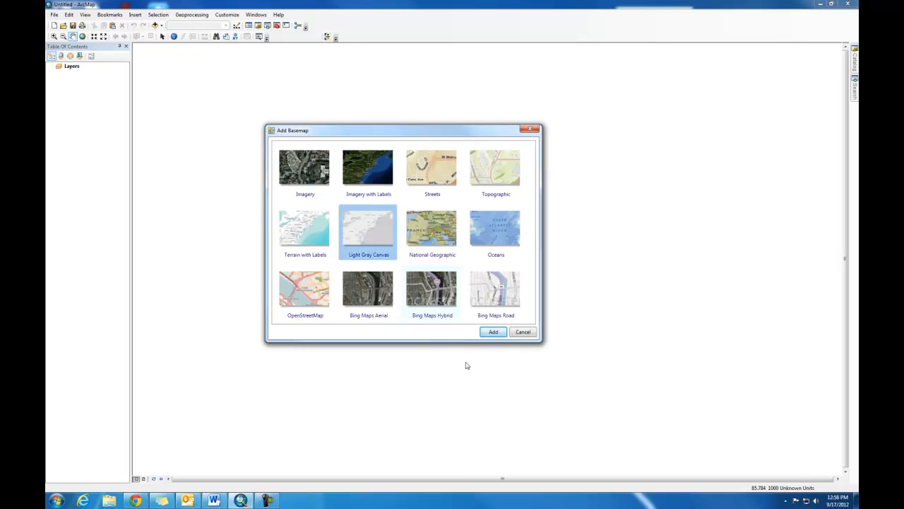
pyautogui.click(493, 332)
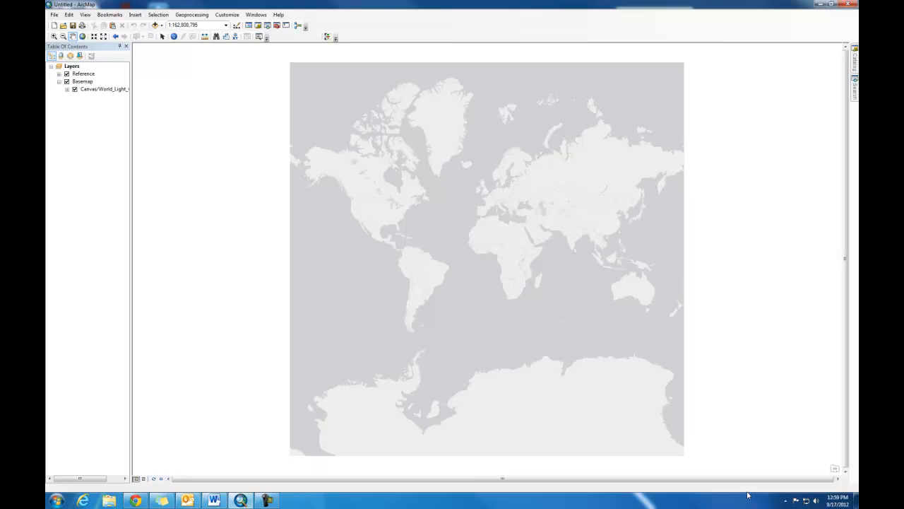
# - Search ArcGIS Online for "usgs natural hazards" and add the USGS Natural Hazards map service to the map
pyautogui.click(161, 26)
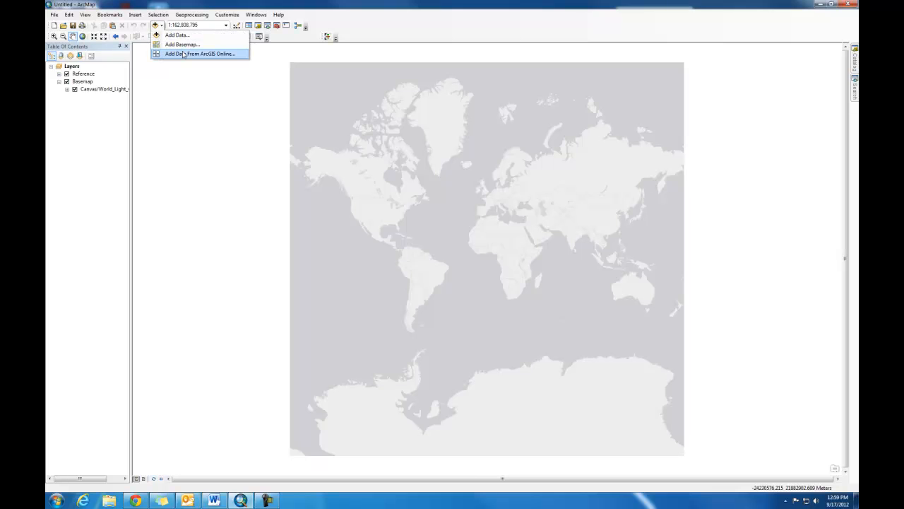
pyautogui.click(183, 55)
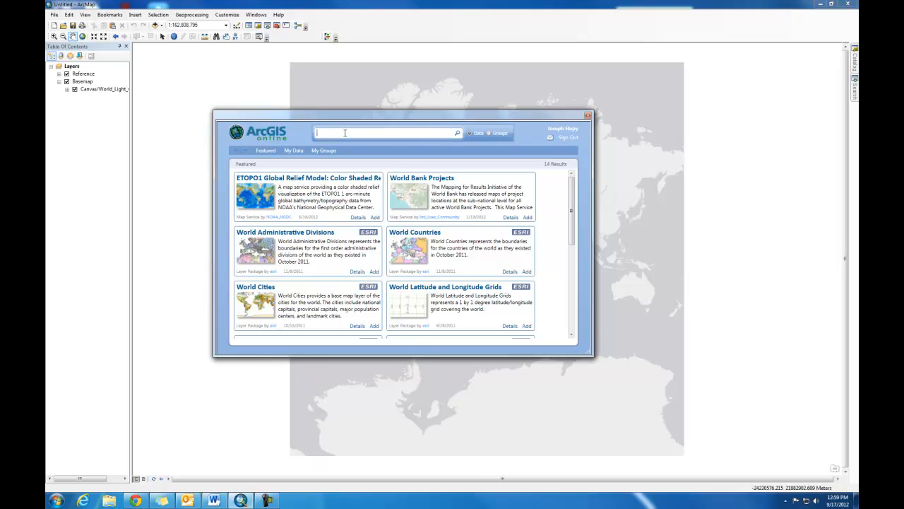
pyautogui.write('usgs natural hazards')
pyautogui.press('Return')
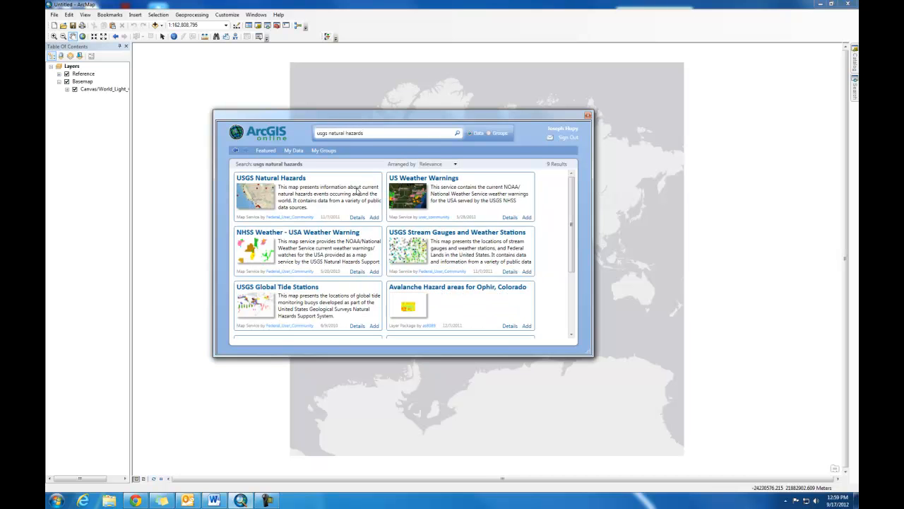
pyautogui.click(375, 218)
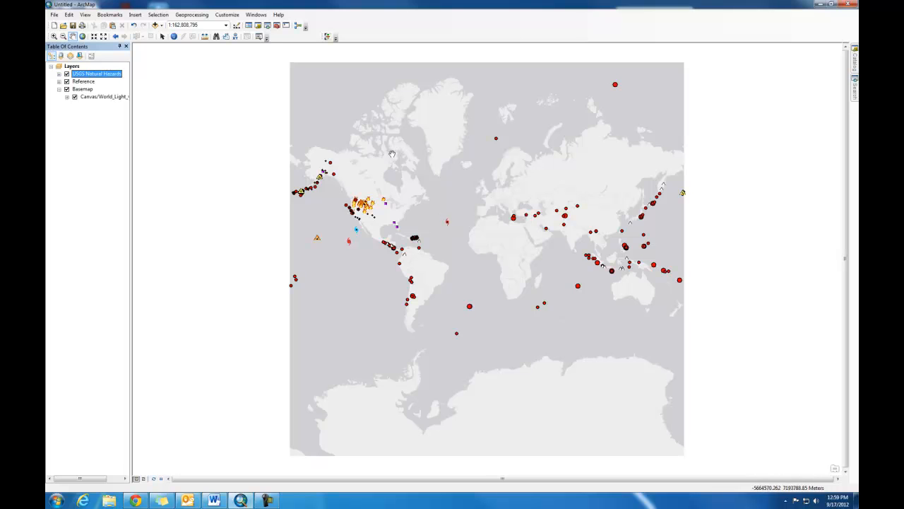
# - Expand the USGS Natural Hazards layer and its Wildfires sublayer to show the wildfire symbol, with the map focused on North America
pyautogui.click(54, 37)
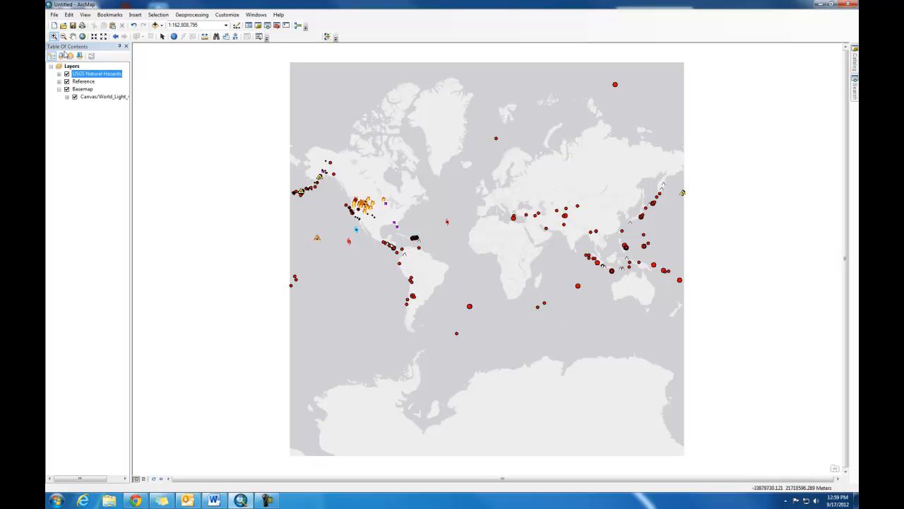
pyautogui.moveTo(284, 139); pyautogui.dragTo(469, 250)
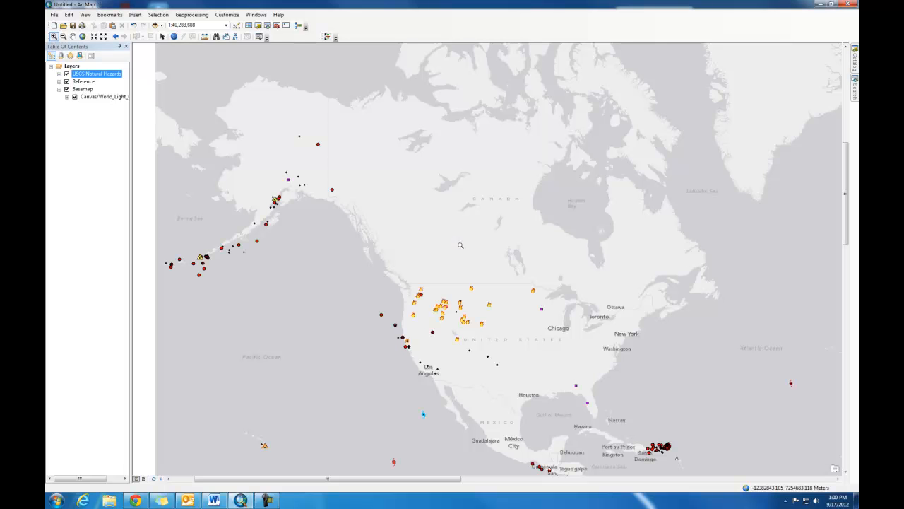
pyautogui.click(59, 74)
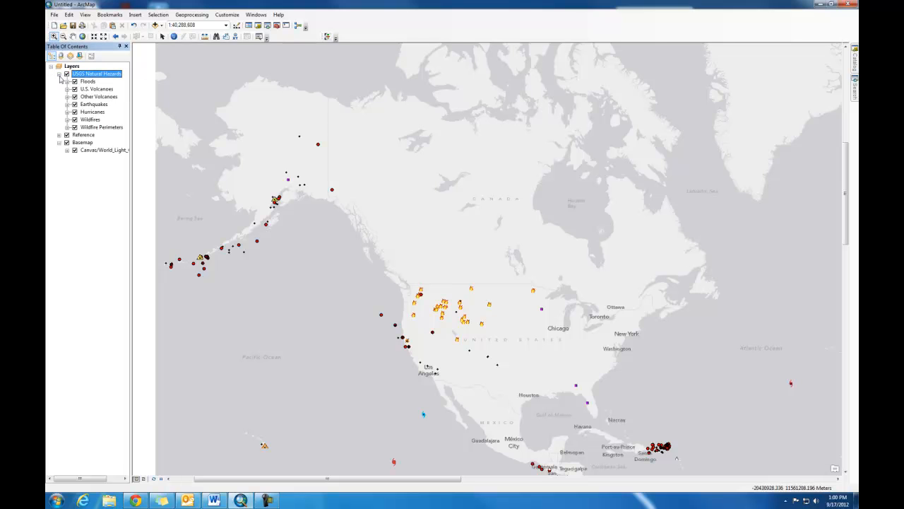
pyautogui.click(67, 120)
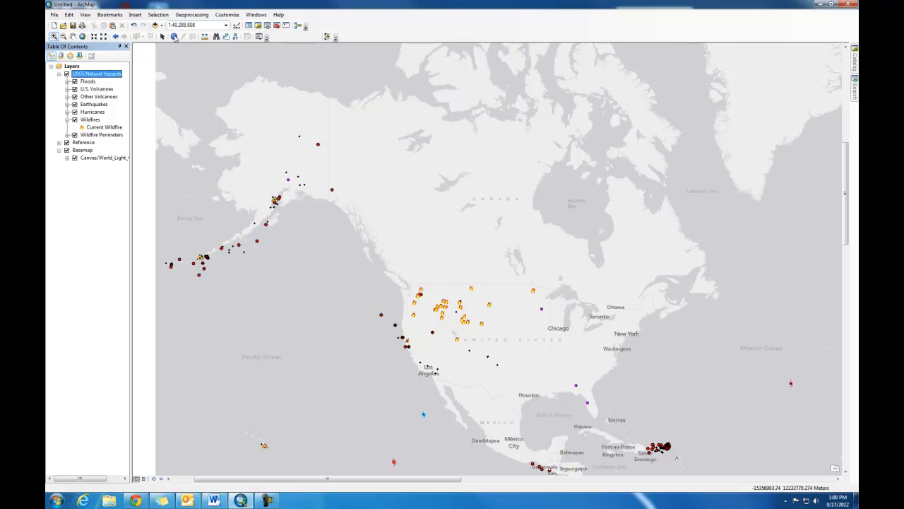
# - Identify the easternmost wildfire point in Wyoming to view its attributes, and close the results
pyautogui.click(174, 37)
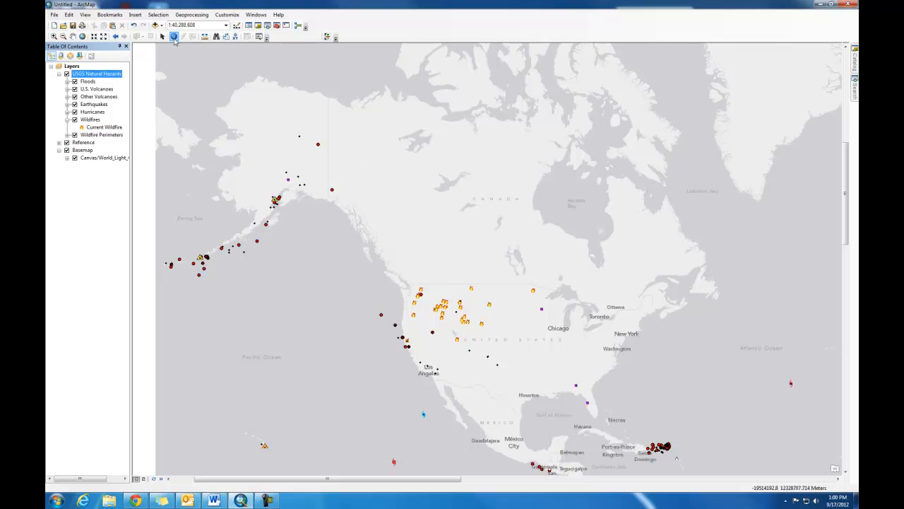
pyautogui.click(482, 324)
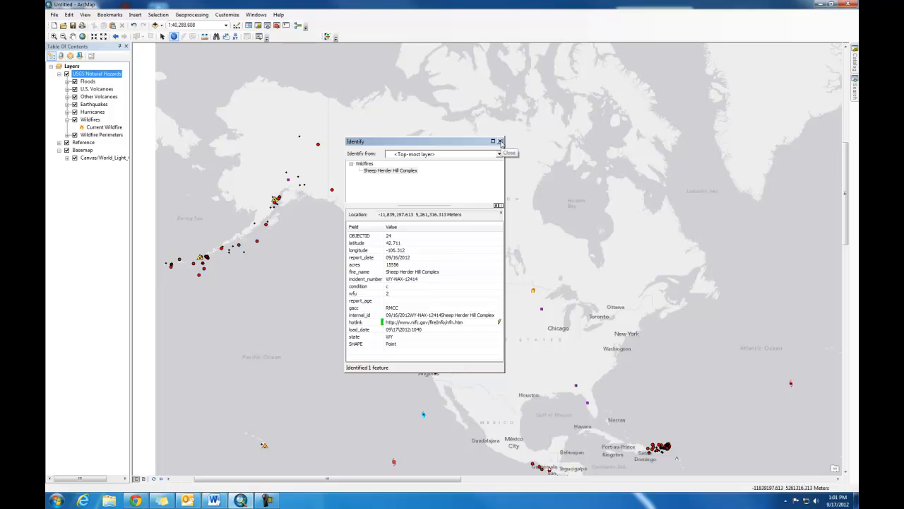
pyautogui.click(500, 141)
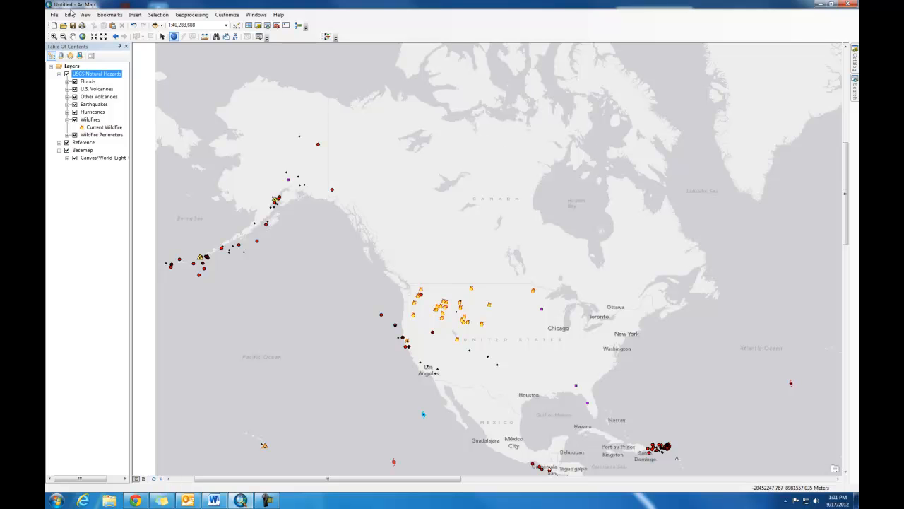
# - Frame the map on the wildfires of the western United States and switch to layout view
pyautogui.click(53, 37)
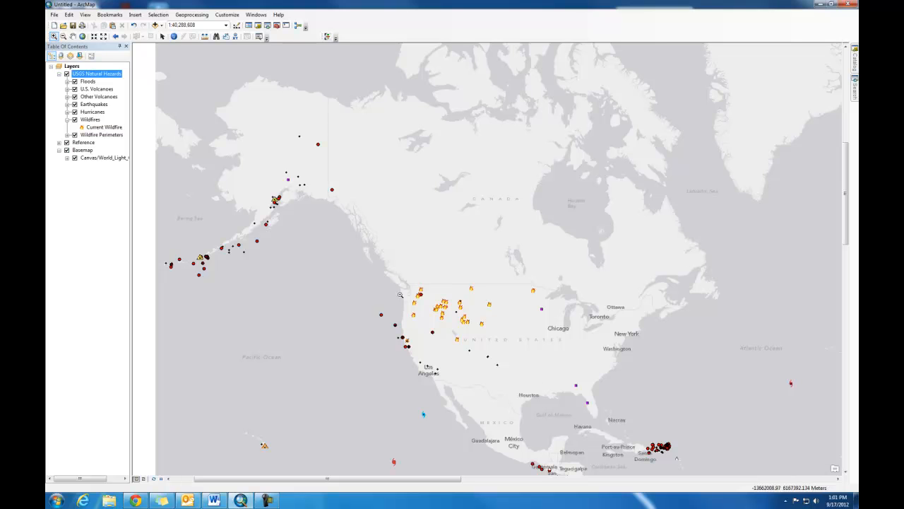
pyautogui.moveTo(386, 260); pyautogui.dragTo(570, 360)
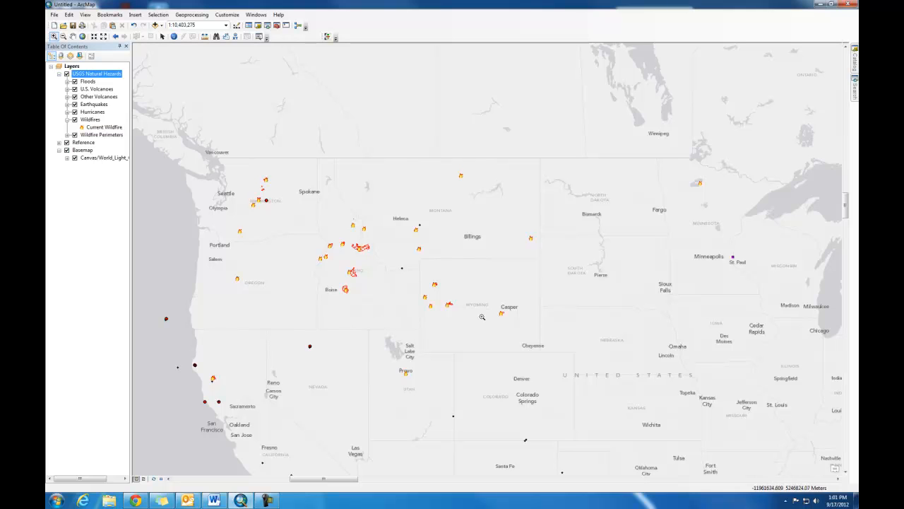
pyautogui.click(143, 478)
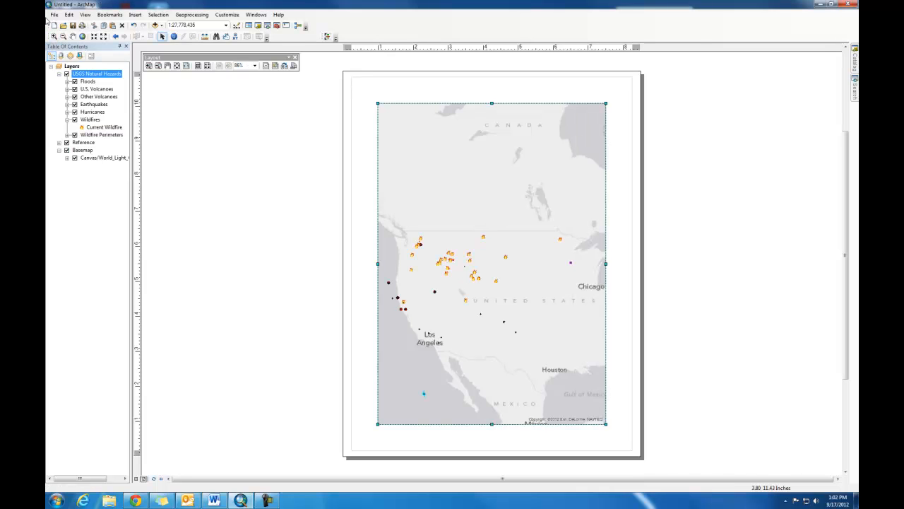
# - Set the page's paper orientation to Landscape
pyautogui.click(54, 14)
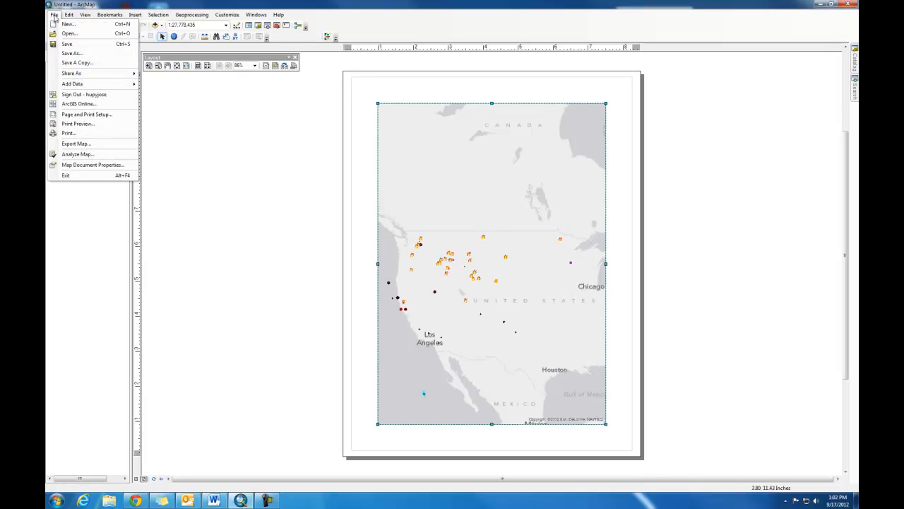
pyautogui.click(91, 114)
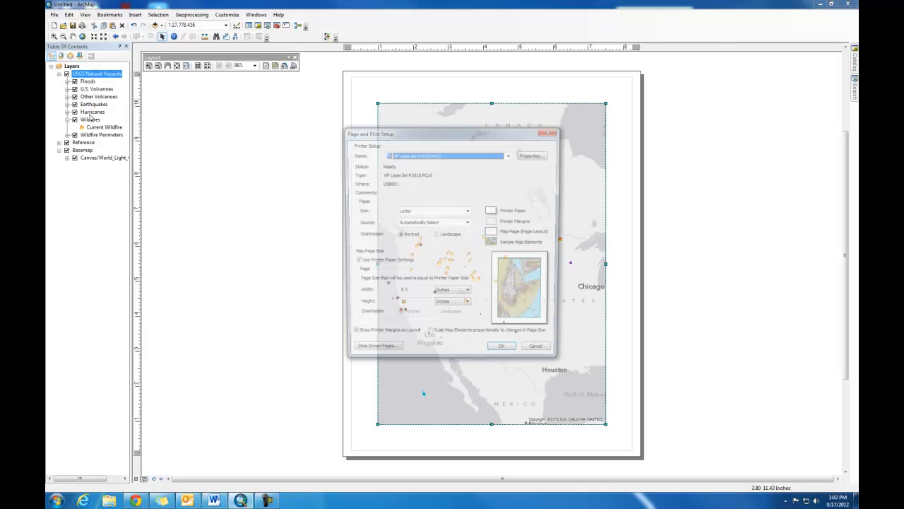
pyautogui.click(438, 236)
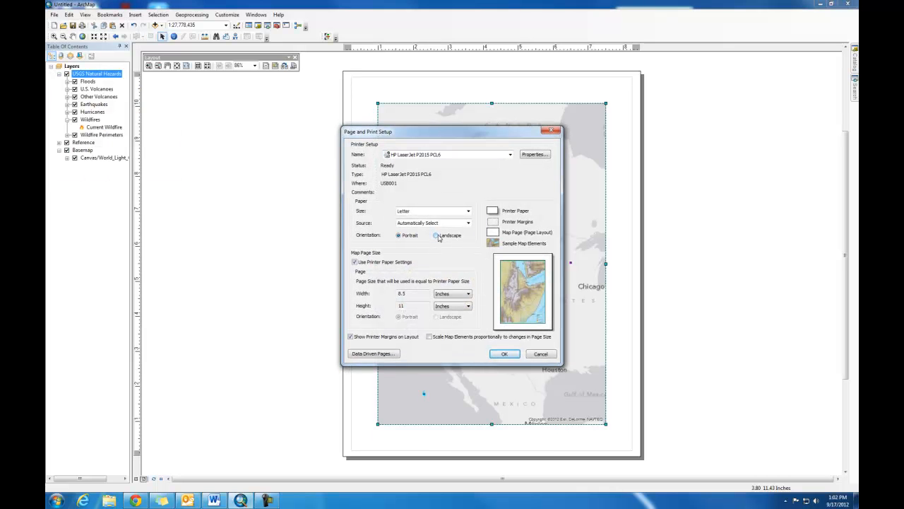
pyautogui.click(506, 353)
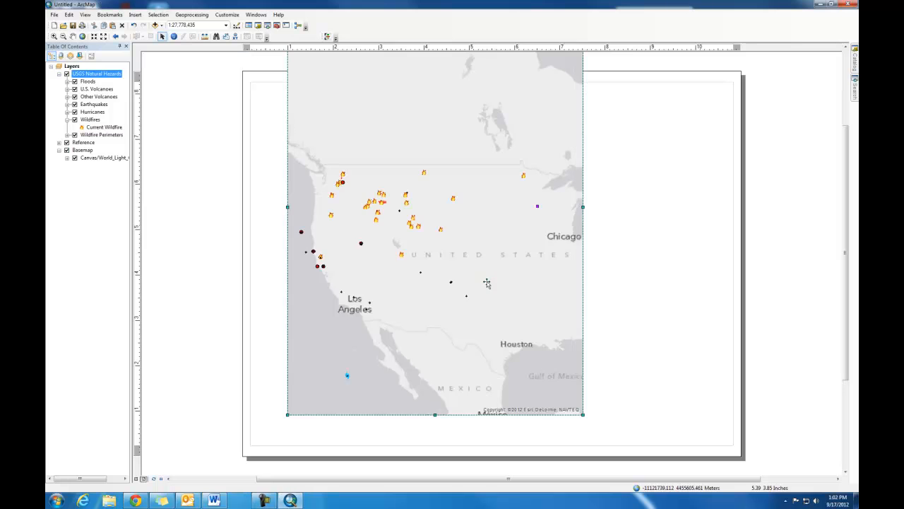
# - Fit the data frame to the landscape page and frame its map on the wildfires between Seattle and Minneapolis
pyautogui.moveTo(488, 283); pyautogui.dragTo(635, 312)
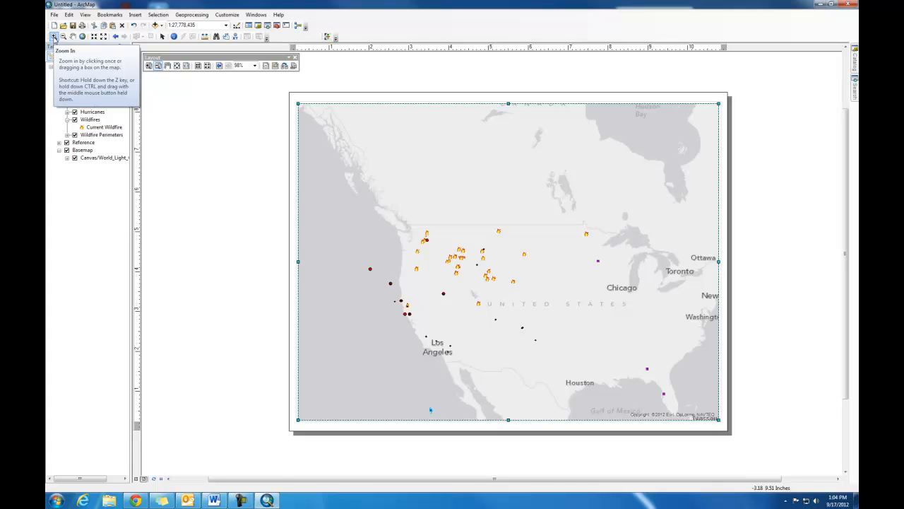
pyautogui.click(55, 37)
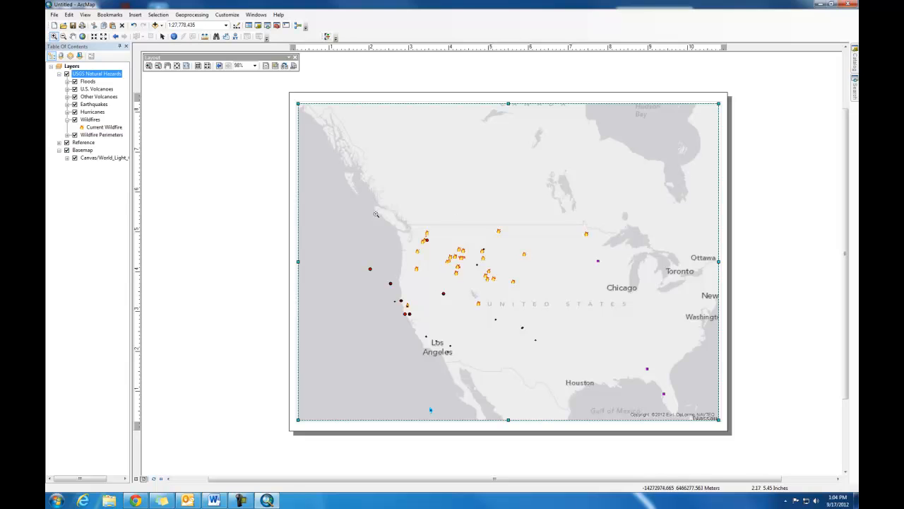
pyautogui.moveTo(398, 195); pyautogui.dragTo(614, 319)
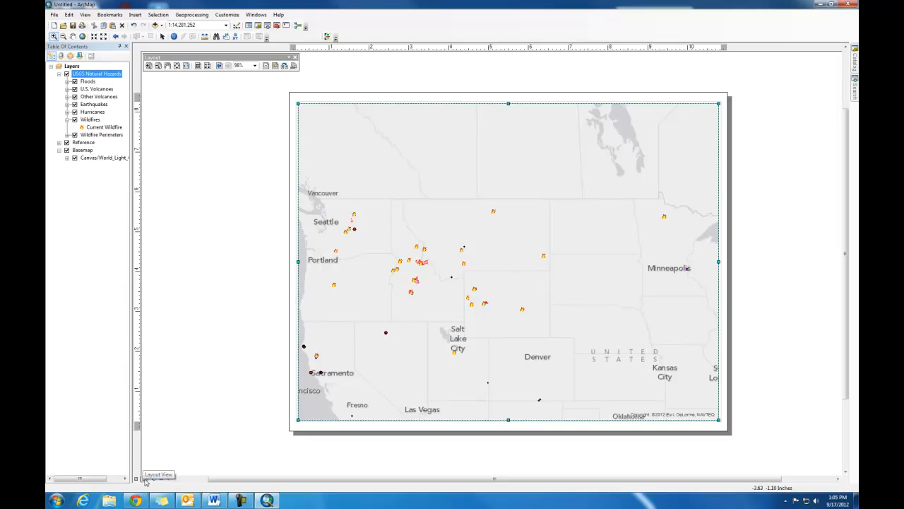
# - Insert the title "Western Wildfires Continue" and place it centred just inside the map's upper edge
pyautogui.click(138, 15)
pyautogui.click(145, 34)
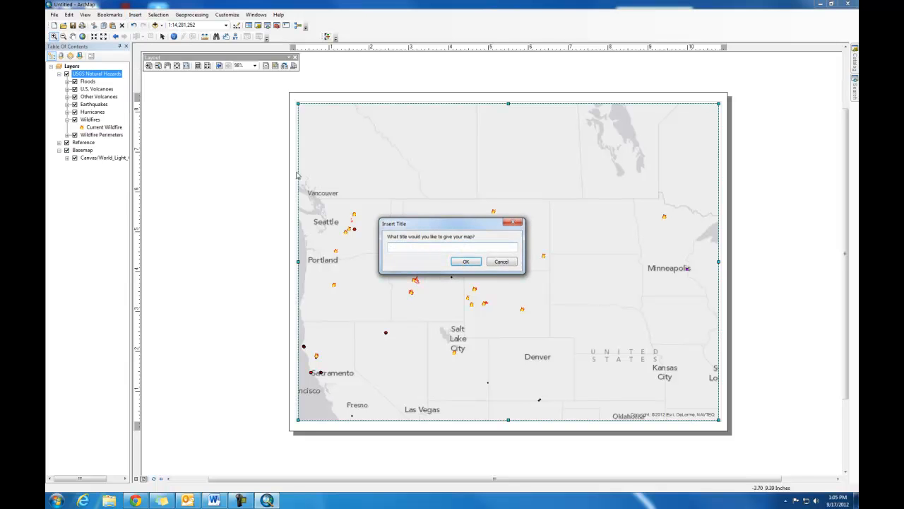
pyautogui.write('Western Wildfires Continue')
pyautogui.click(464, 261)
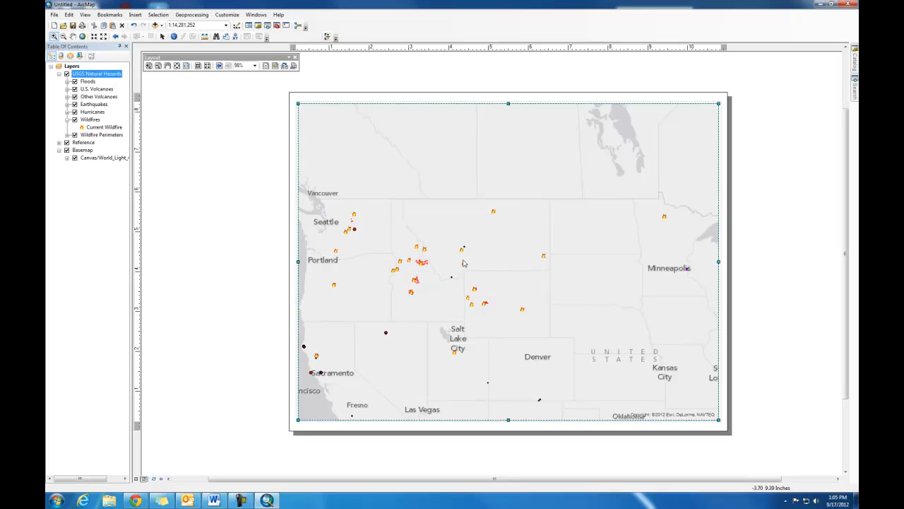
pyautogui.moveTo(500, 109); pyautogui.dragTo(505, 124)
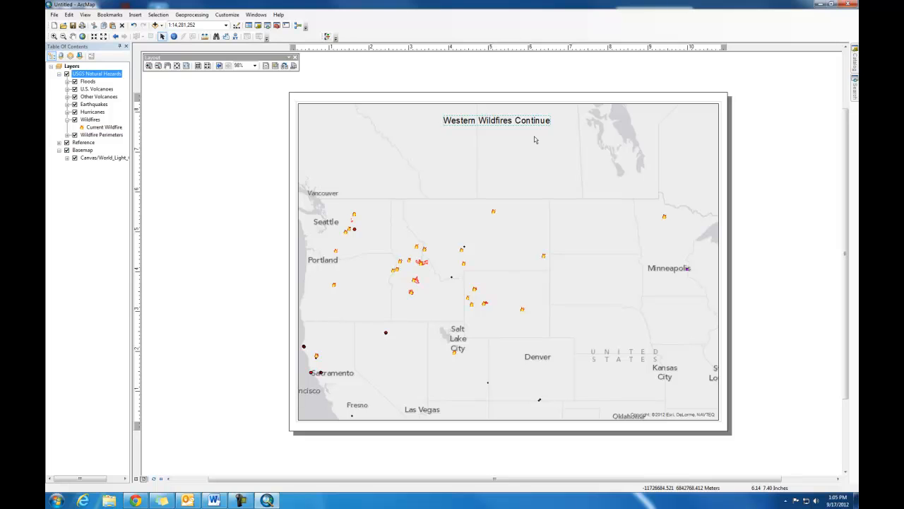
# - Insert an Alternating Scale Bar 1 and place it in the map's lower-left corner
pyautogui.click(135, 14)
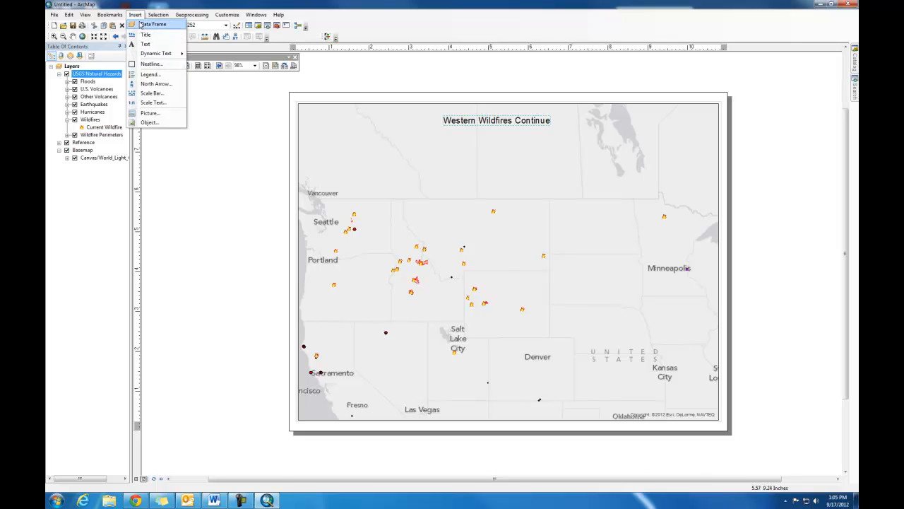
pyautogui.click(154, 93)
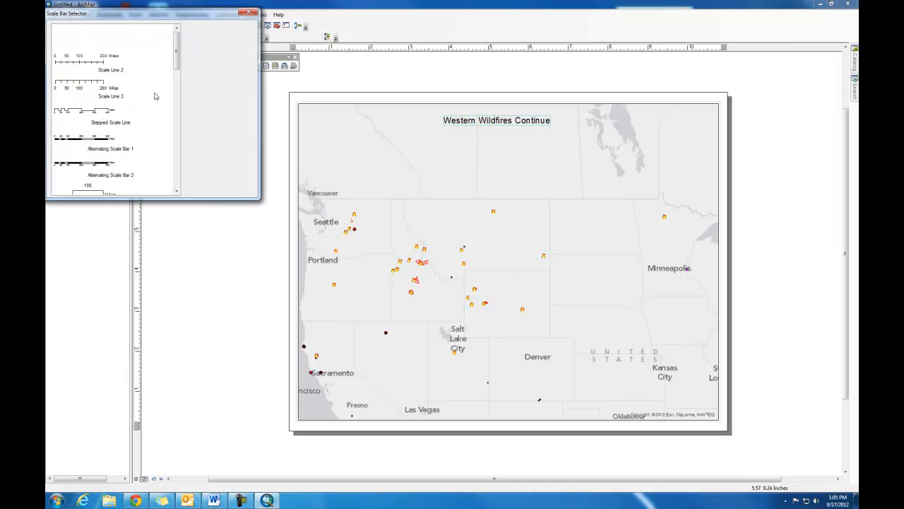
pyautogui.click(95, 144)
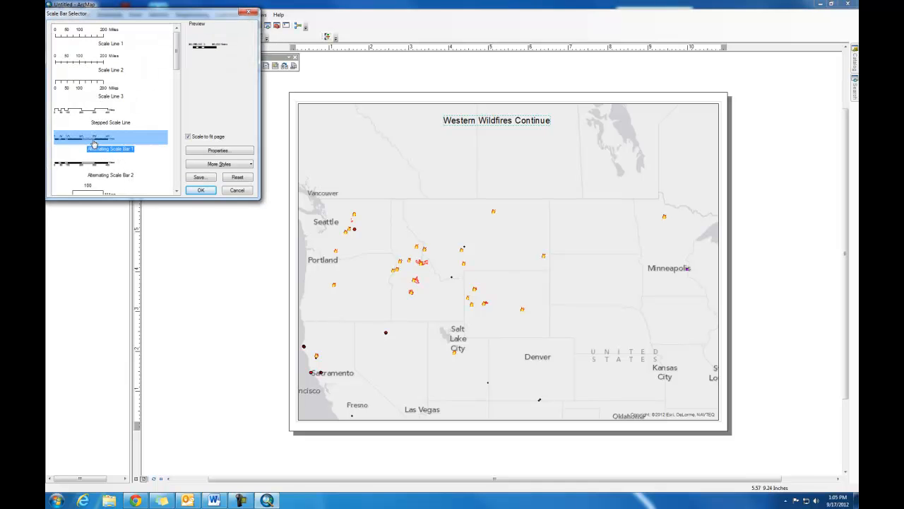
pyautogui.click(201, 190)
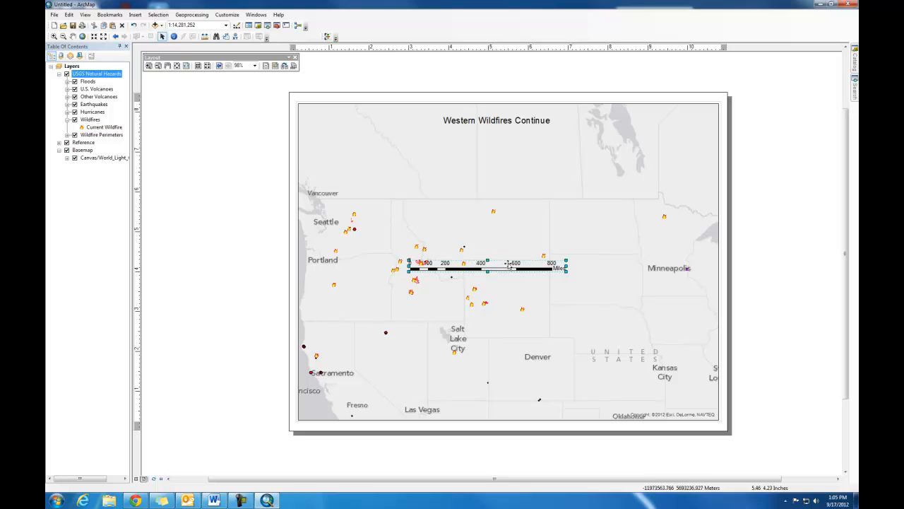
pyautogui.moveTo(510, 269); pyautogui.dragTo(404, 402)
pyautogui.click(500, 399)
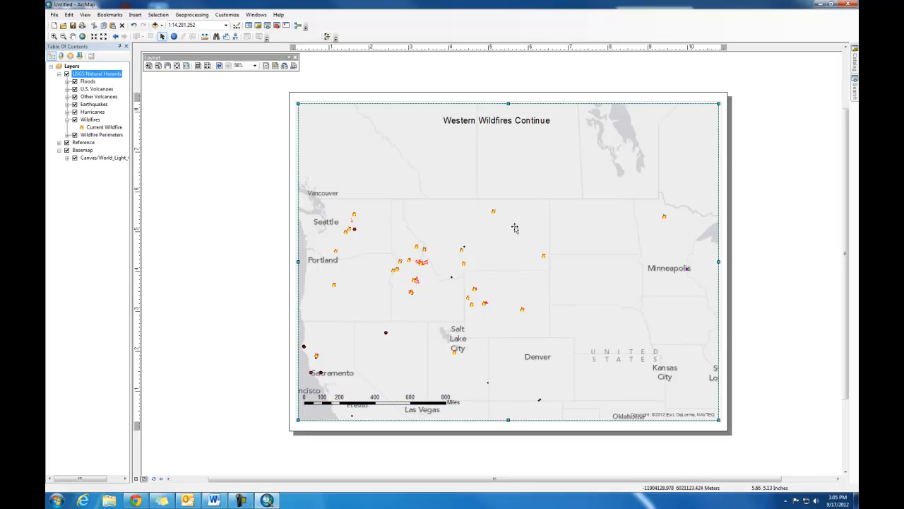
# - Insert the text "Widespread fires in ID continue" and place it beside the cluster of fires in Idaho
pyautogui.click(140, 16)
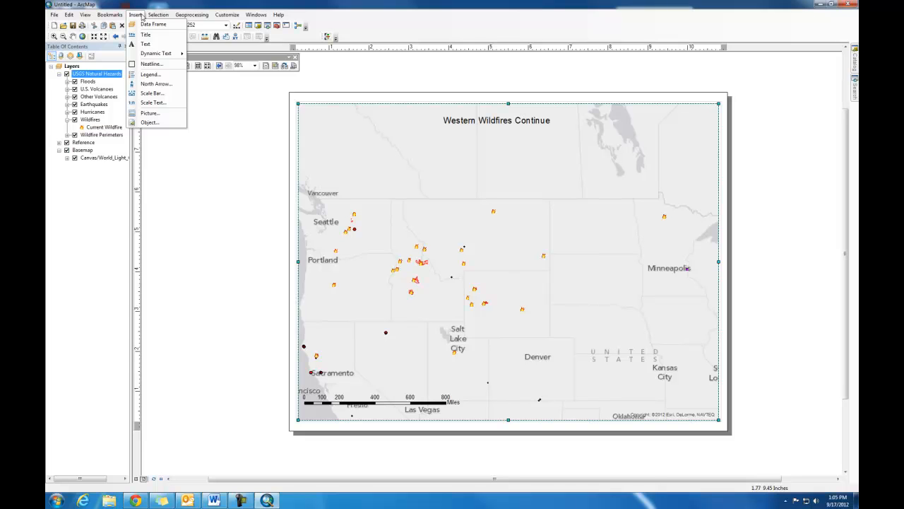
pyautogui.click(149, 43)
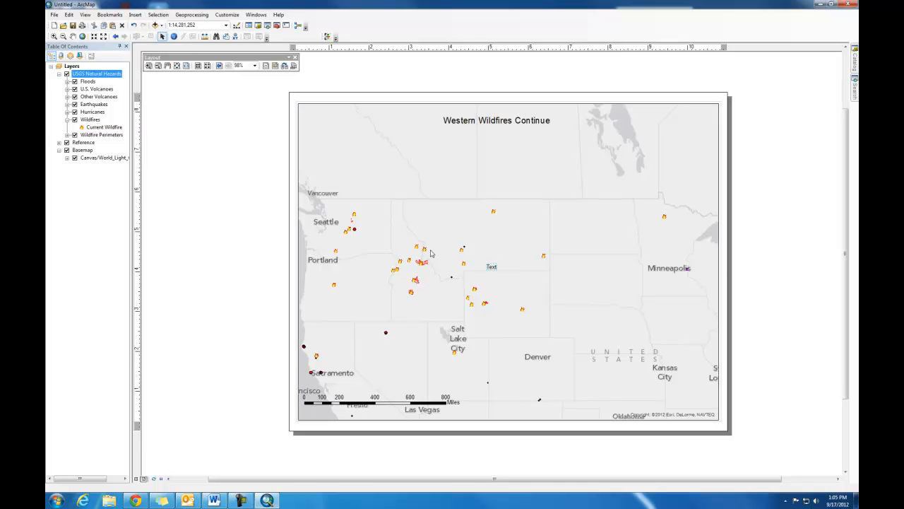
pyautogui.moveTo(493, 267); pyautogui.dragTo(480, 268)
pyautogui.click(495, 267)
pyautogui.write('Widespread fi')
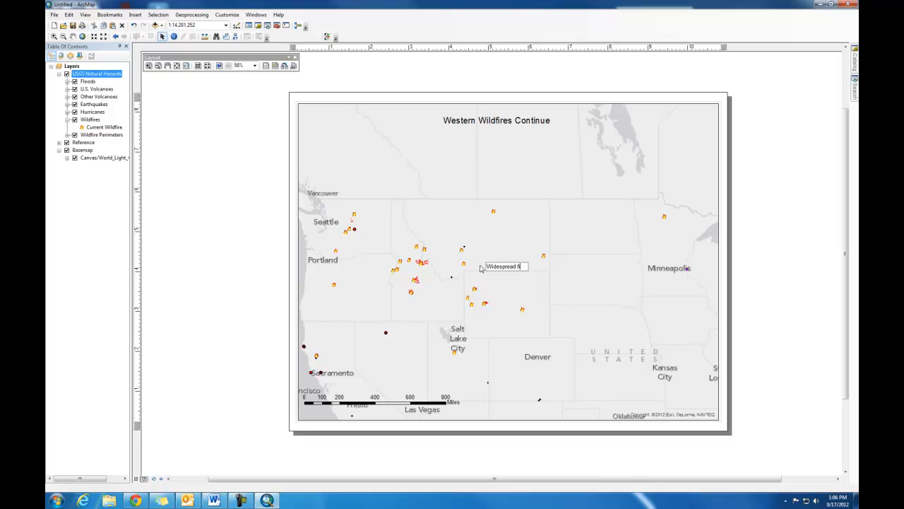
pyautogui.write('res in ID continue')
pyautogui.press('Return')
pyautogui.moveTo(494, 269); pyautogui.dragTo(453, 259)
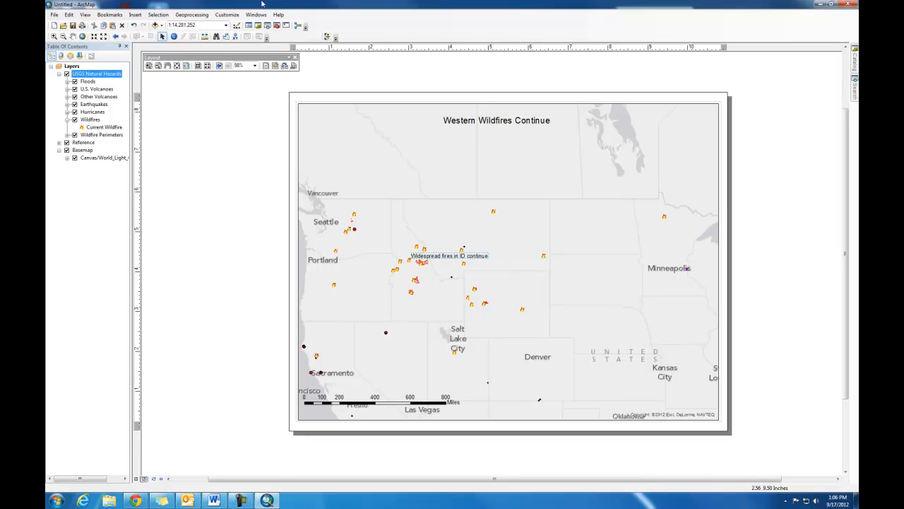
# - Display the Draw toolbar, review its text and shape types, and dock it above the map layout
pyautogui.click(221, 15)
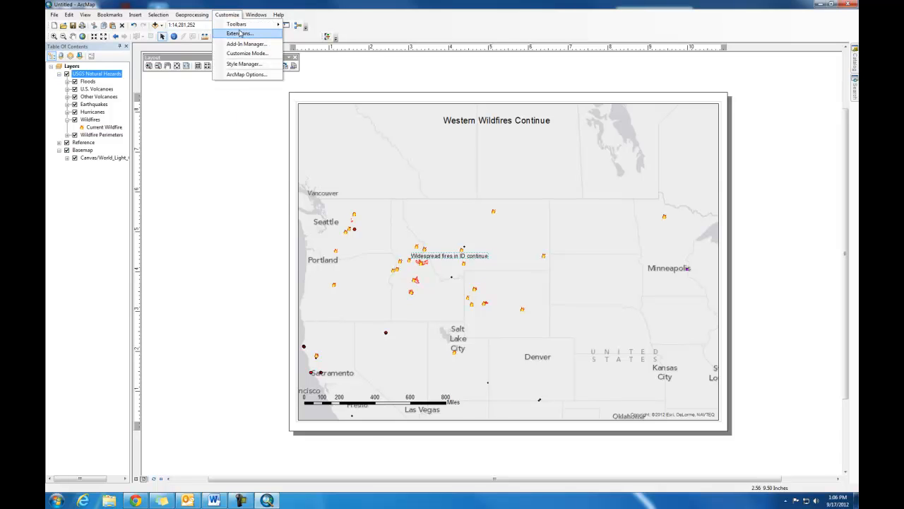
pyautogui.moveTo(247, 27)
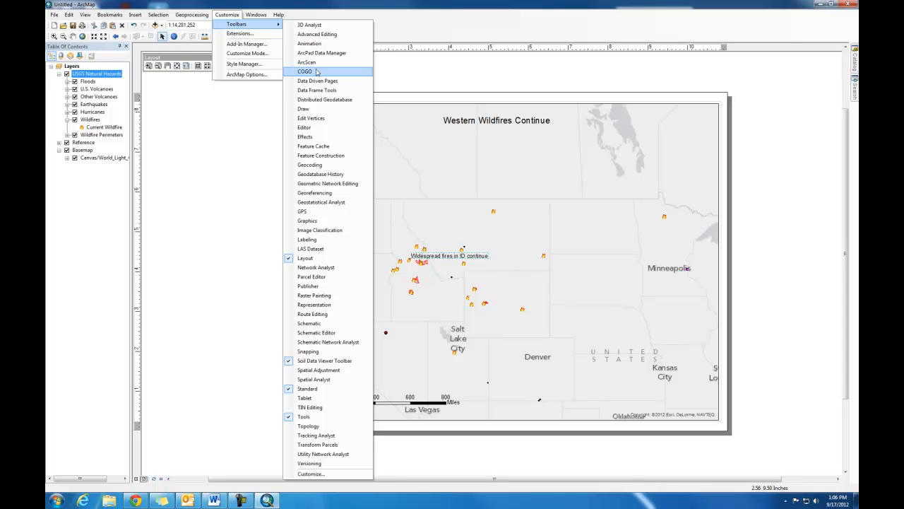
pyautogui.click(305, 108)
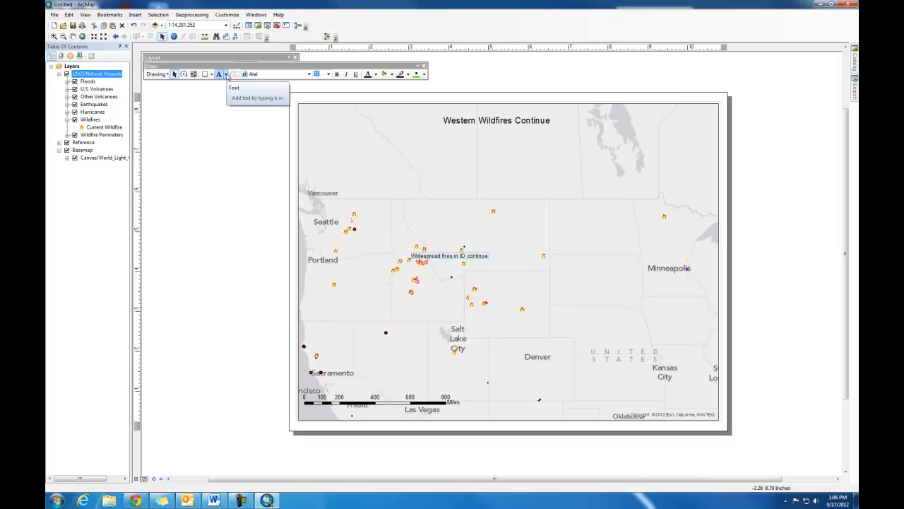
pyautogui.click(227, 74)
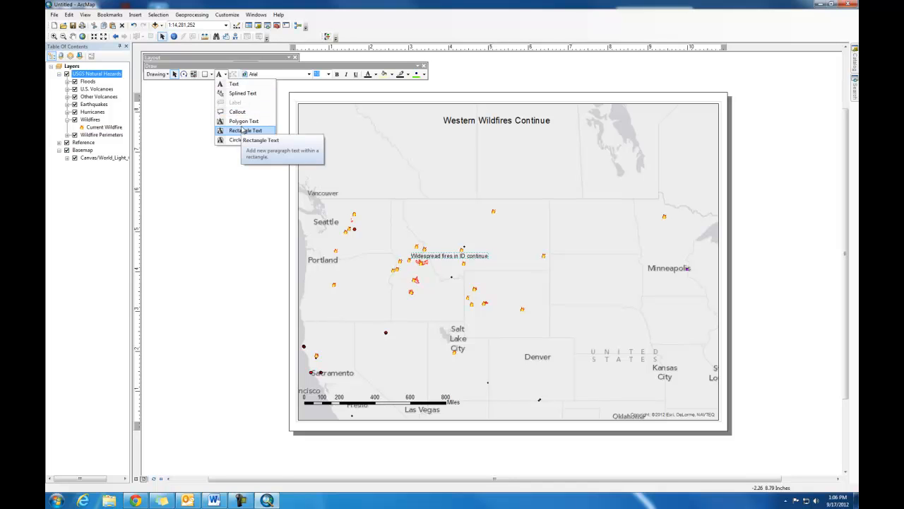
pyautogui.click(212, 75)
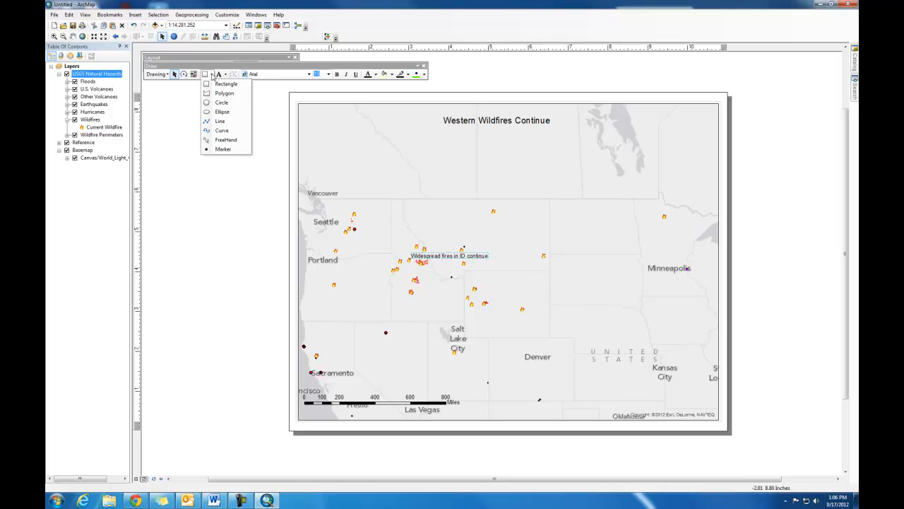
pyautogui.click(448, 76)
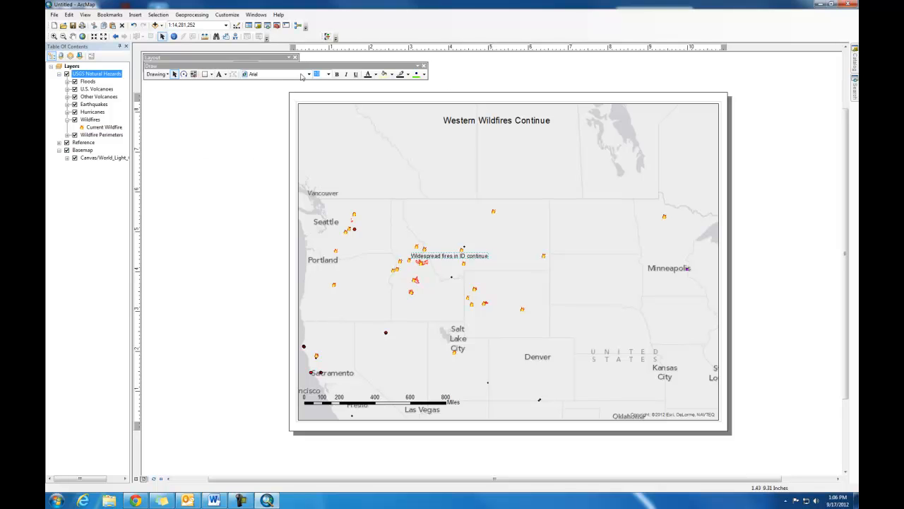
pyautogui.moveTo(319, 67)
pyautogui.mouseDown()
pyautogui.moveTo(435, 22)
pyautogui.moveTo(429, 31)
pyautogui.mouseUp()
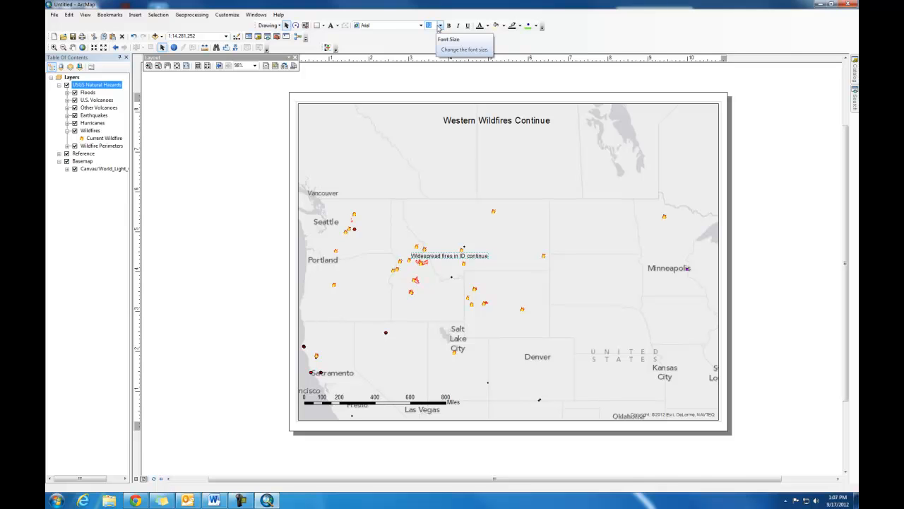
# - Start exporting the map layout and set the output file type to JPEG
pyautogui.click(53, 16)
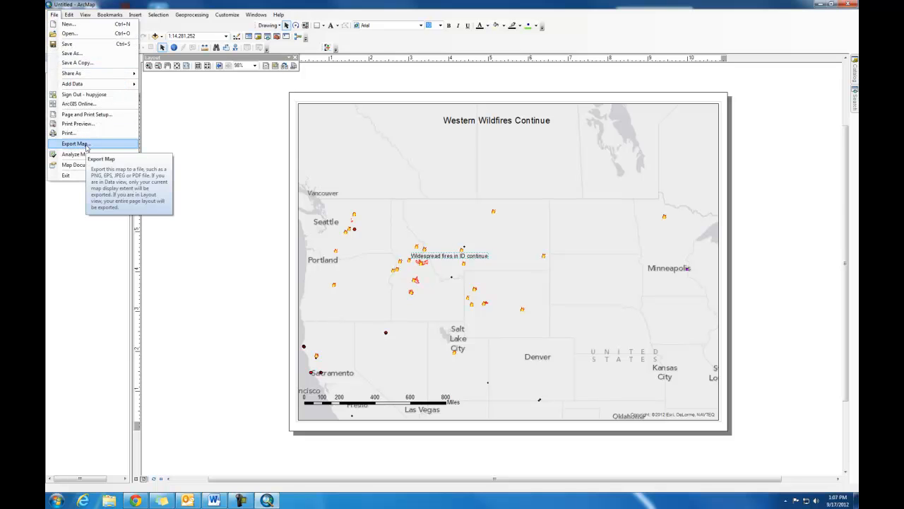
pyautogui.click(87, 145)
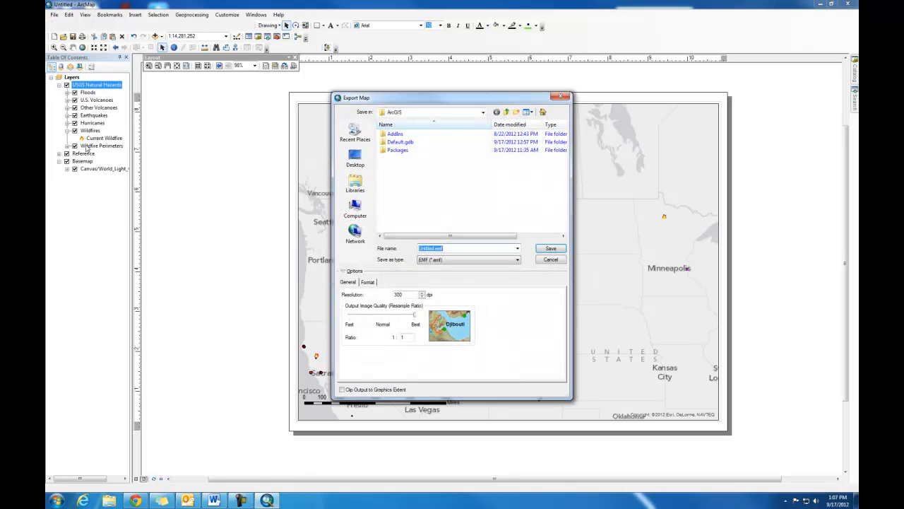
pyautogui.click(517, 261)
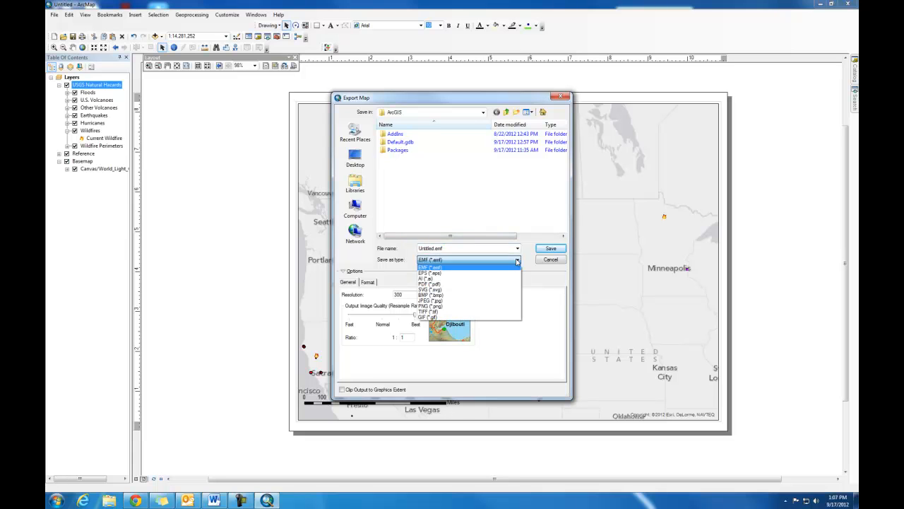
pyautogui.click(432, 300)
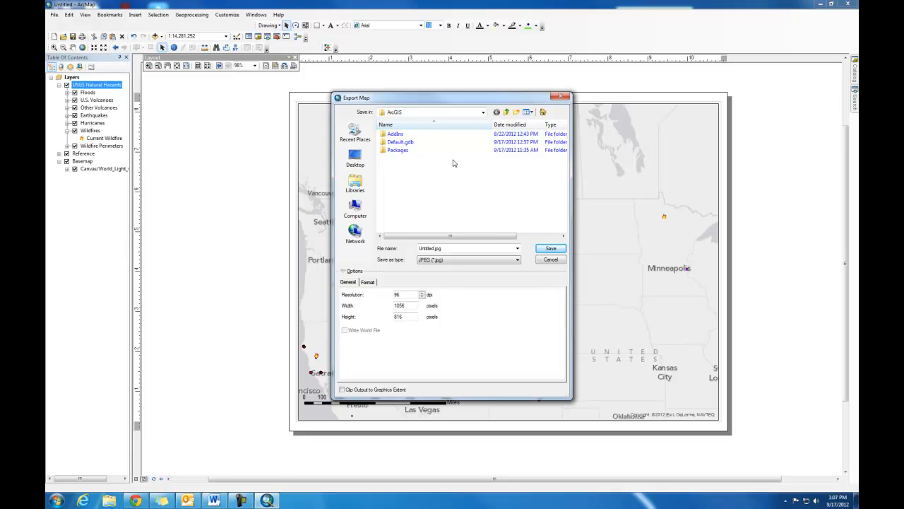
# - Set the export location to the studentmaterial folder of the 361GIS class on the W: drive
pyautogui.click(359, 209)
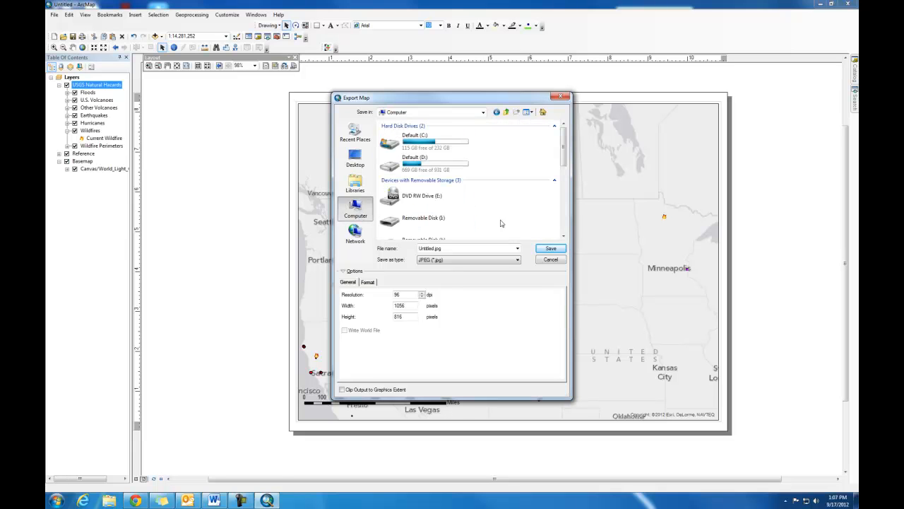
pyautogui.scroll(-5, 432, 196)
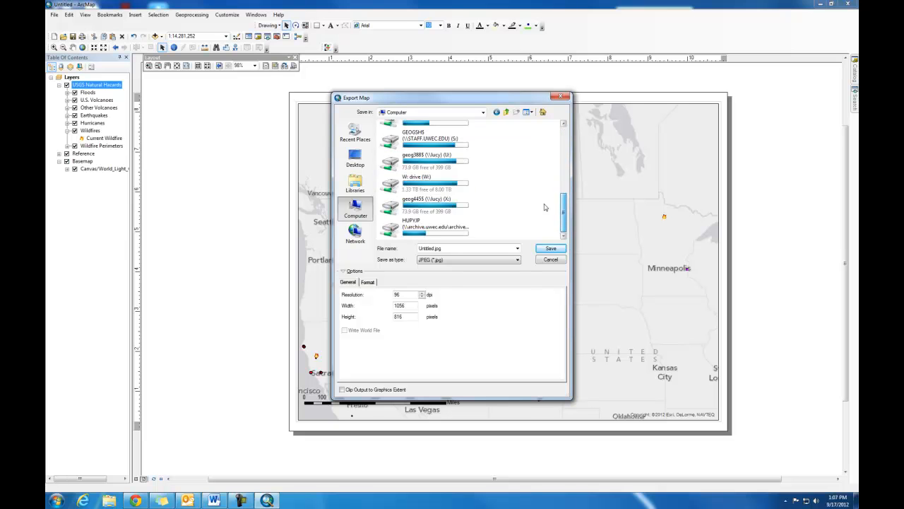
pyautogui.doubleClick(433, 196)
pyautogui.scroll(-3, 432, 196)
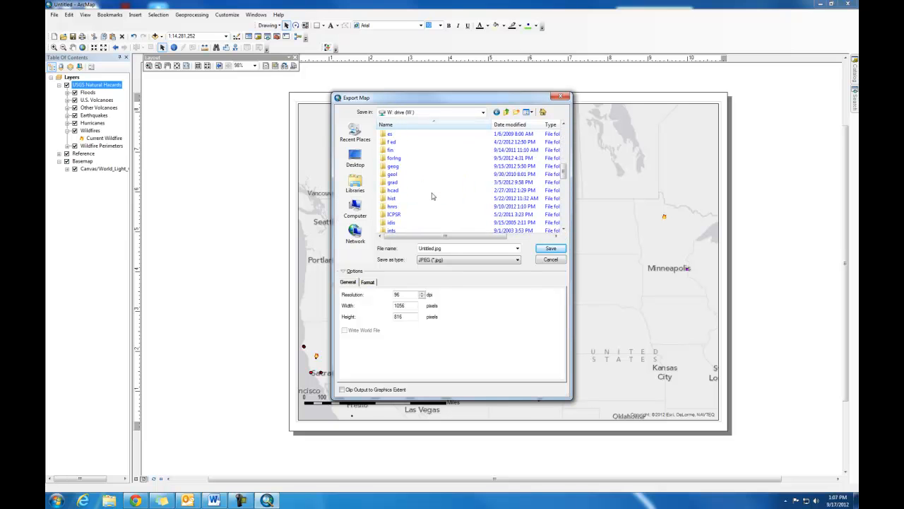
pyautogui.doubleClick(392, 166)
pyautogui.scroll(-3, 415, 200)
pyautogui.doubleClick(396, 214)
pyautogui.scroll(-1, 445, 221)
pyautogui.scroll(-2, 446, 222)
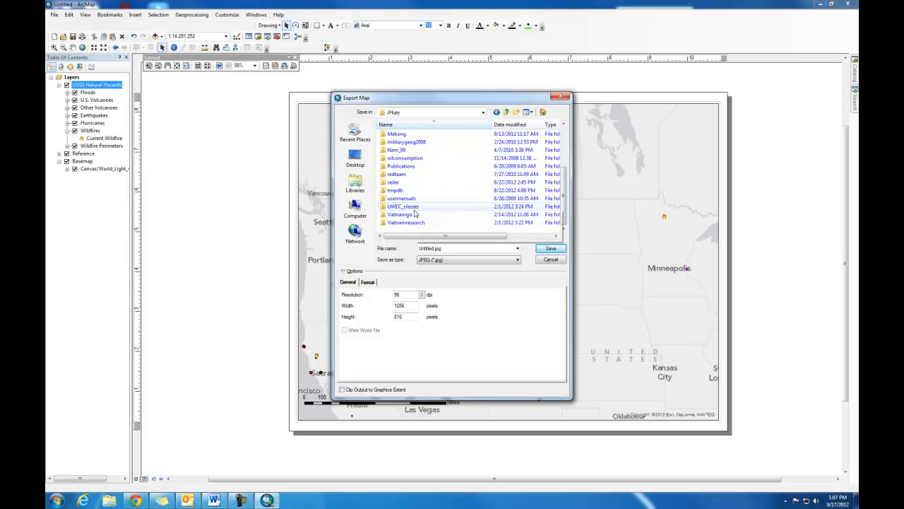
pyautogui.doubleClick(415, 208)
pyautogui.doubleClick(409, 185)
pyautogui.doubleClick(396, 141)
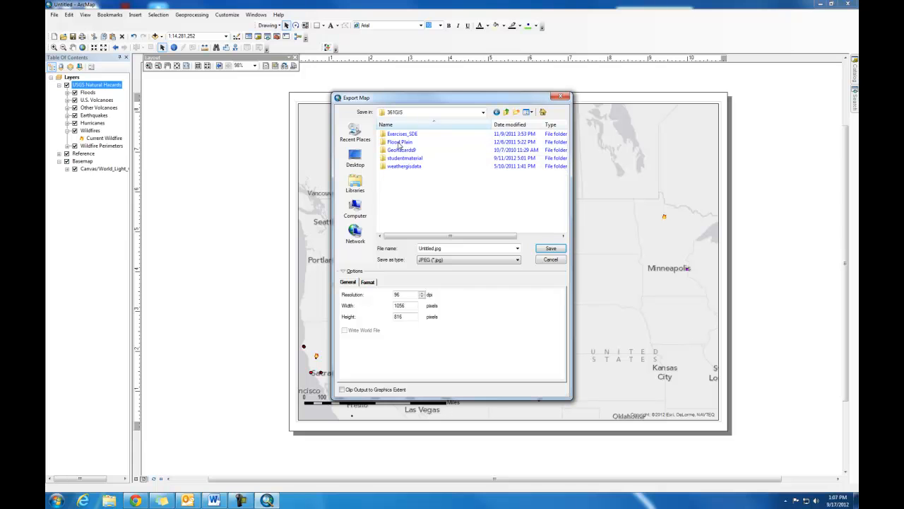
pyautogui.doubleClick(402, 157)
# - Look through the student folders for a save location, and cancel the map export
pyautogui.scroll(-1, 455, 218)
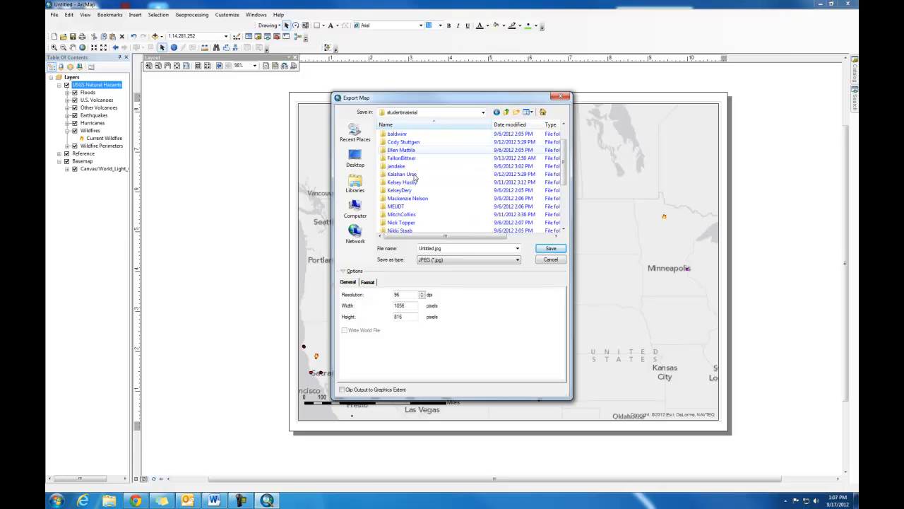
pyautogui.scroll(-4, 446, 221)
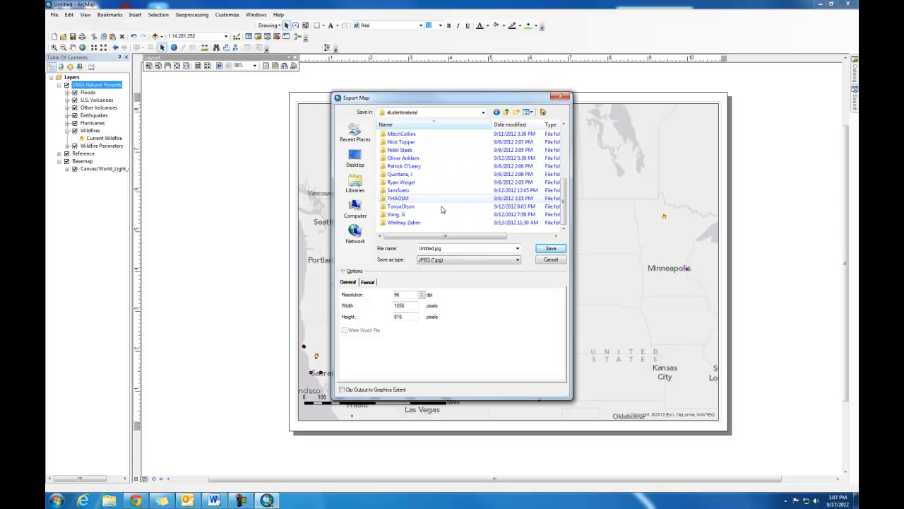
pyautogui.scroll(5, 441, 205)
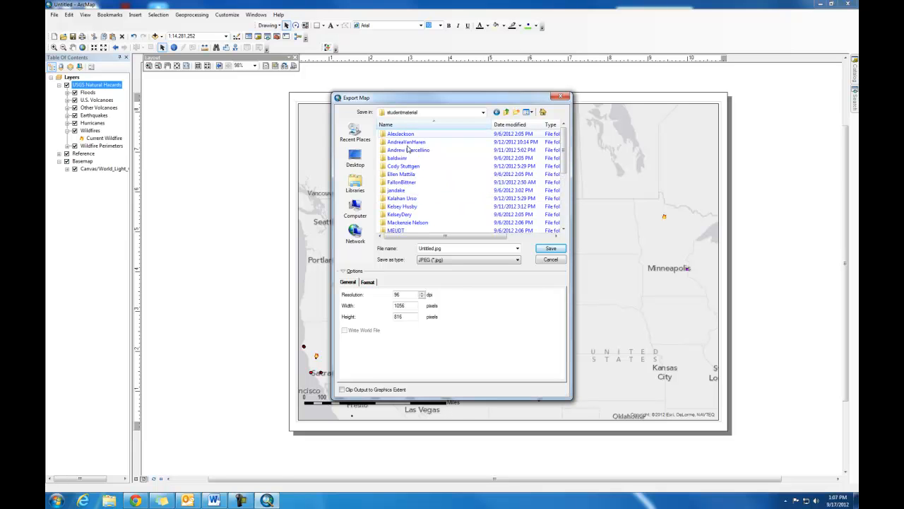
pyautogui.click(550, 260)
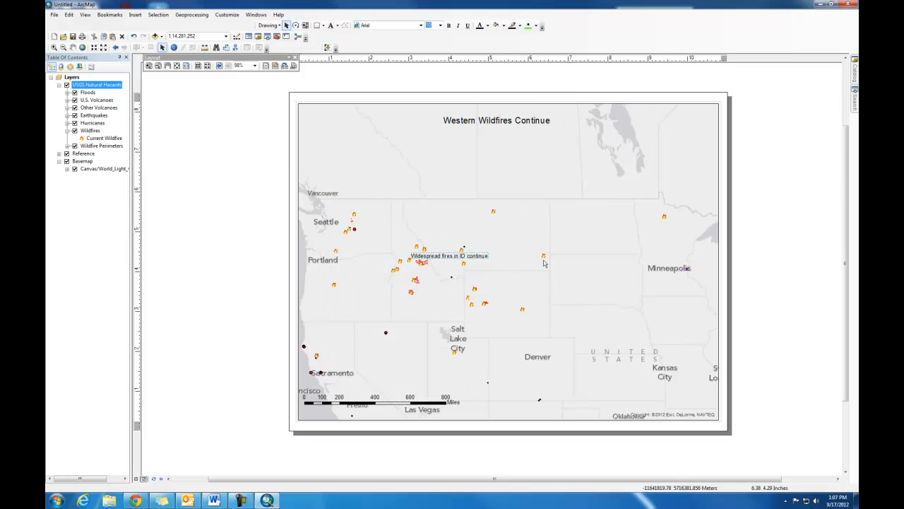